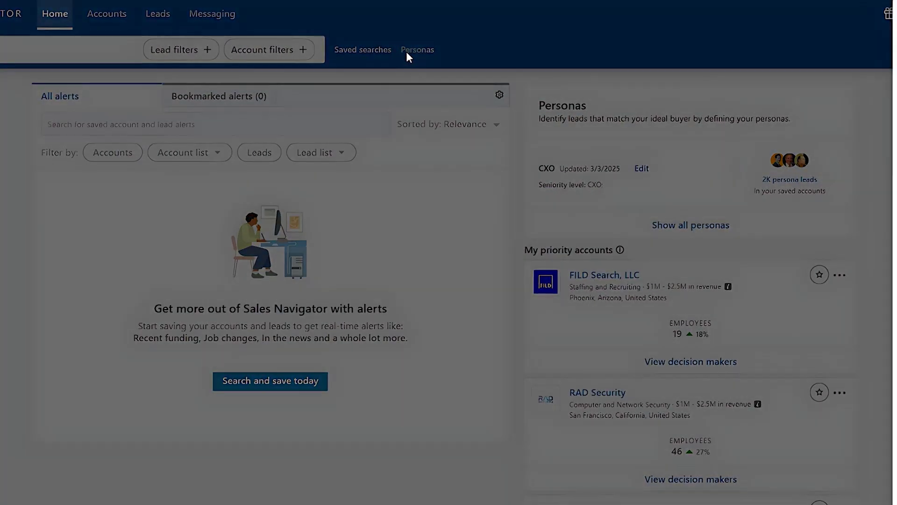
- Start a new persona with Sales as its function and Vice President seniority
left_click(406, 51)
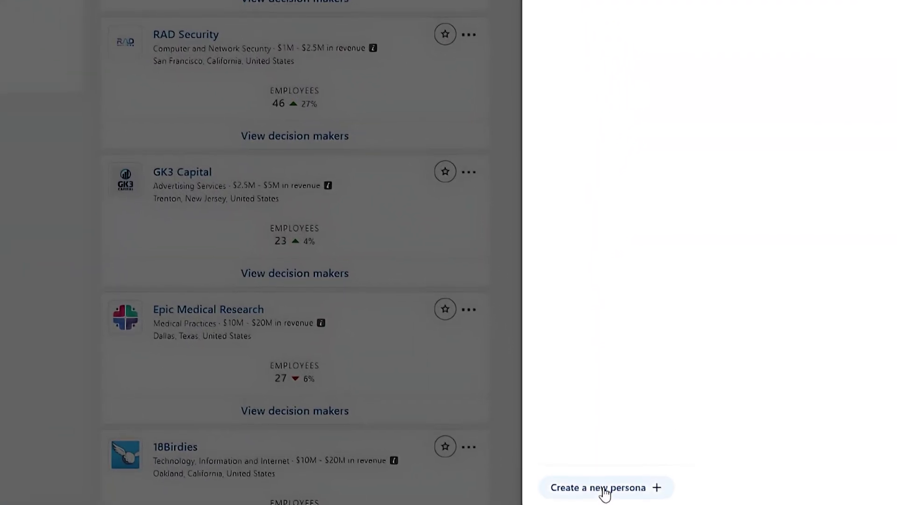
left_click(604, 489)
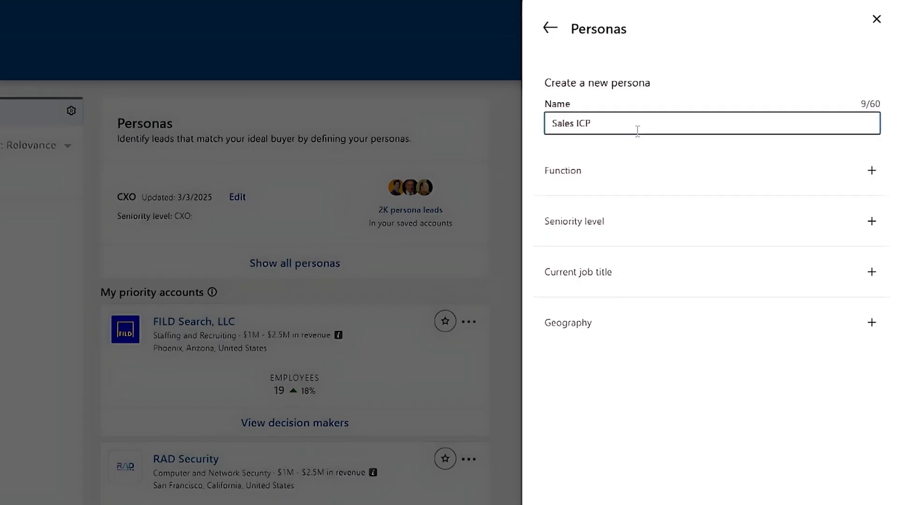
left_click(636, 165)
type("Sales")
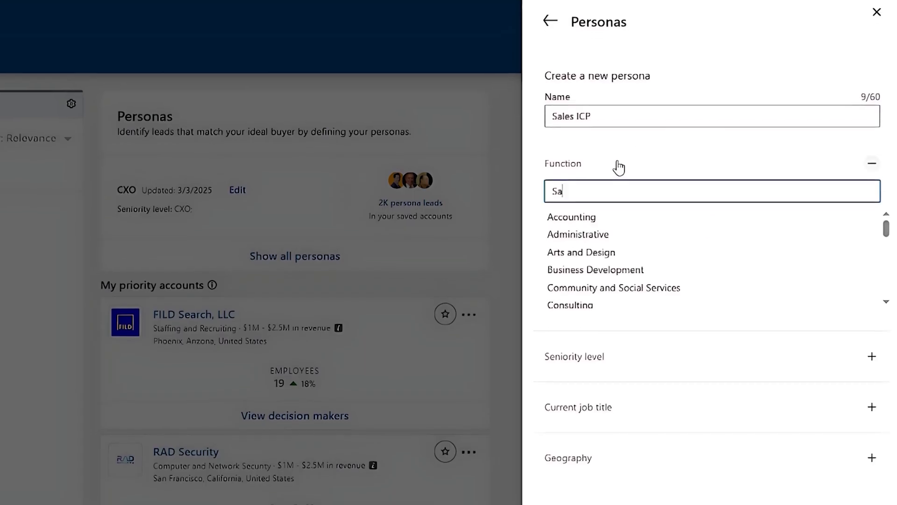
left_click(588, 211)
left_click(601, 381)
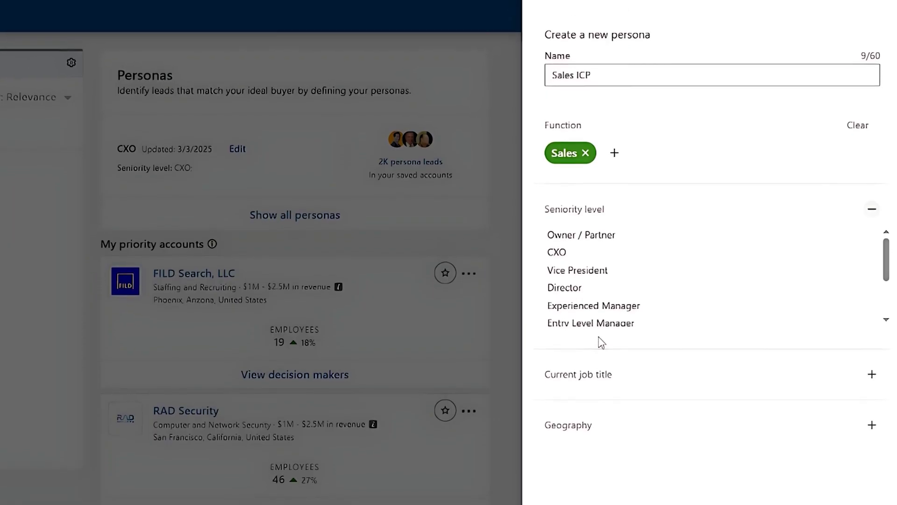
left_click(591, 280)
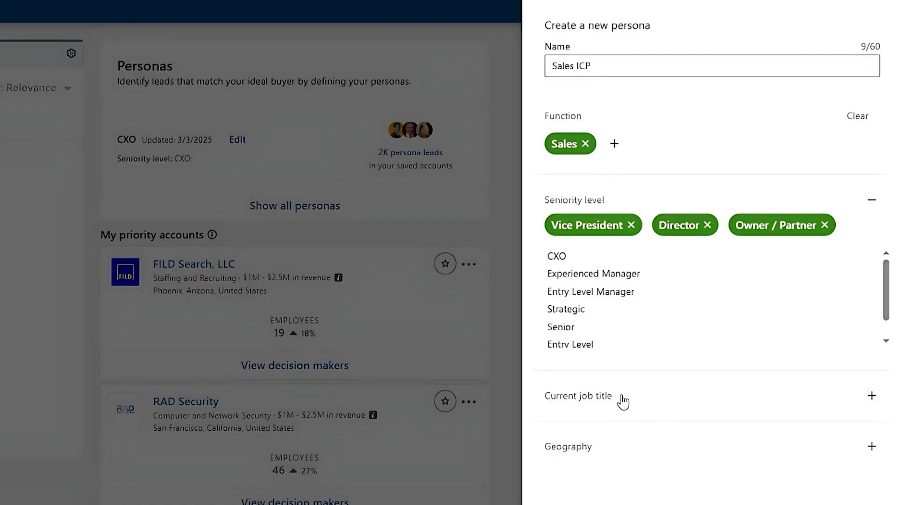
- Add Vice President of Sales as the persona's job title and United States as its geography
left_click(620, 409)
type("head of s")
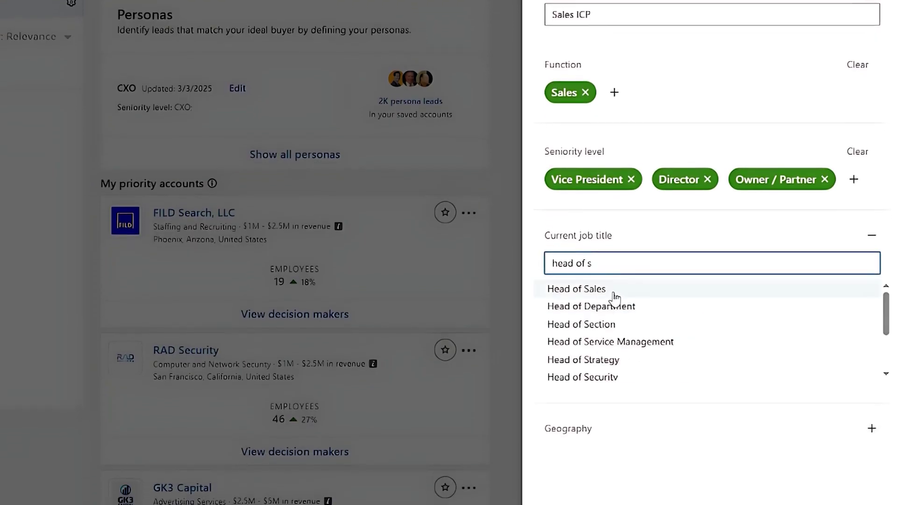
type("vp of s")
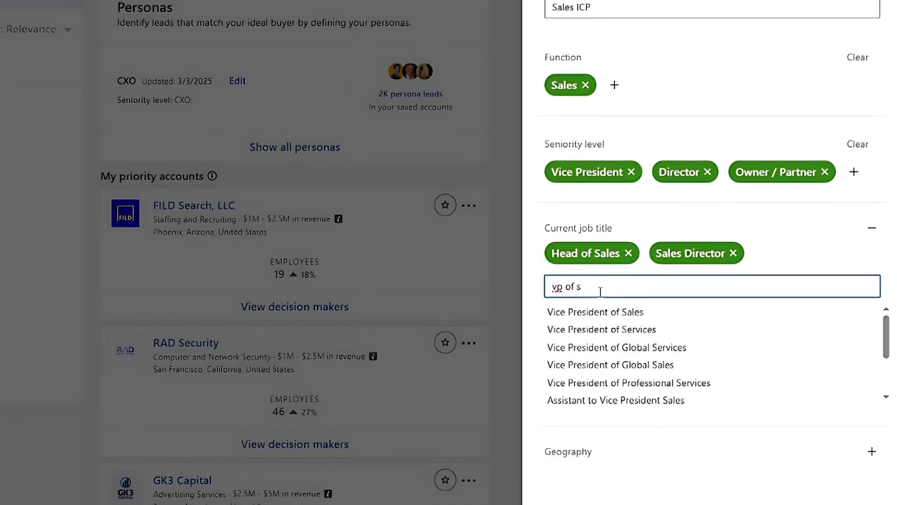
left_click(598, 315)
left_click(603, 289)
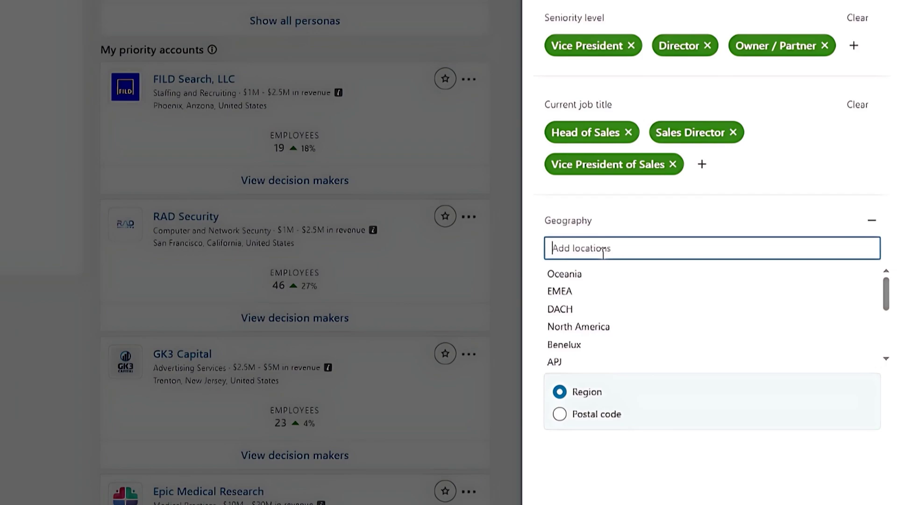
type("united")
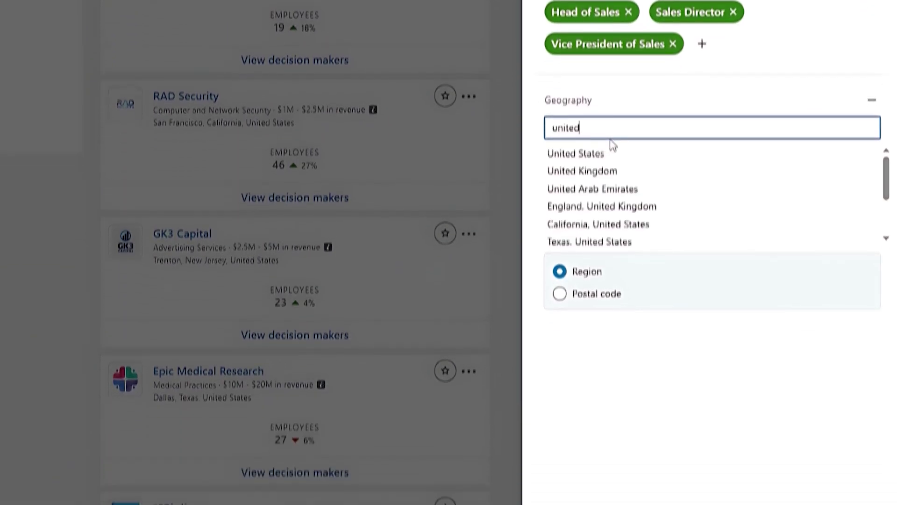
left_click(605, 215)
- Save the Sales ICP persona and apply it as the lead search's Persona filter
left_click(861, 492)
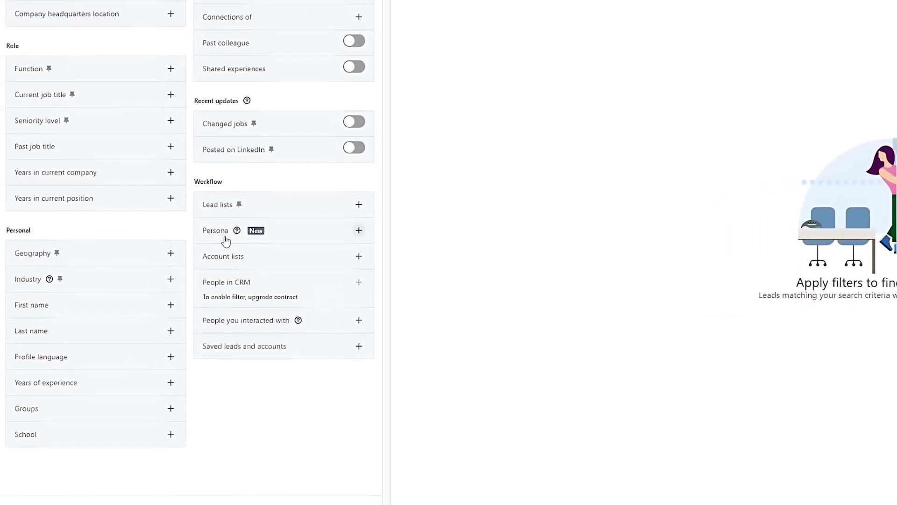
left_click(225, 237)
left_click(231, 253)
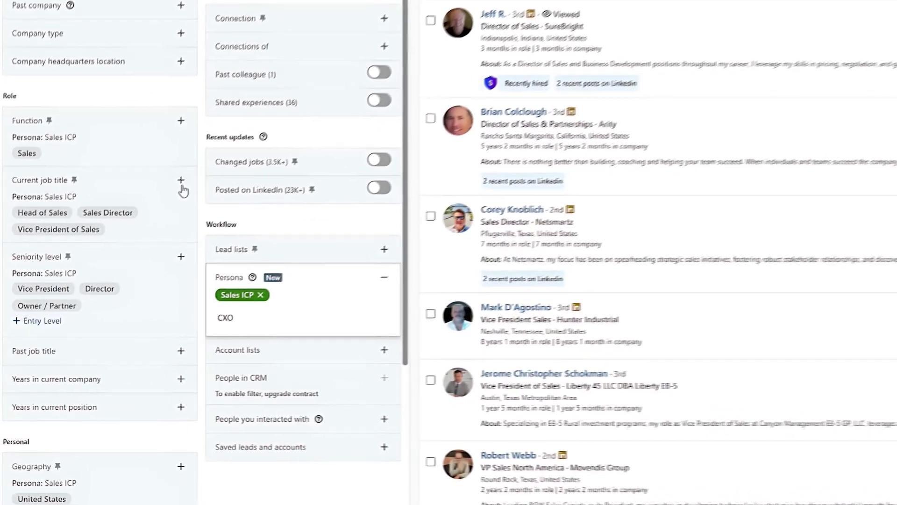
- Filter current job title by "VP of Sales" OR "Vice President of Sales" OR "Sales Vice President"
left_click(188, 179)
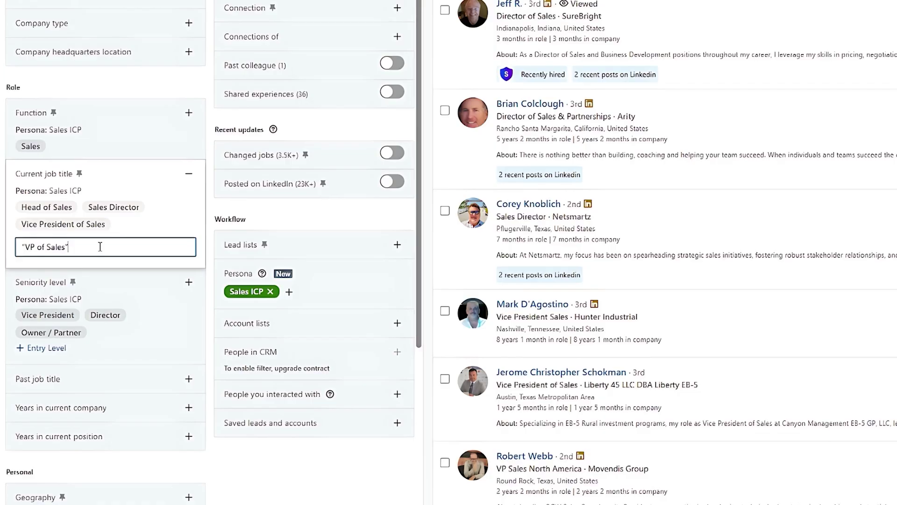
key("Return")
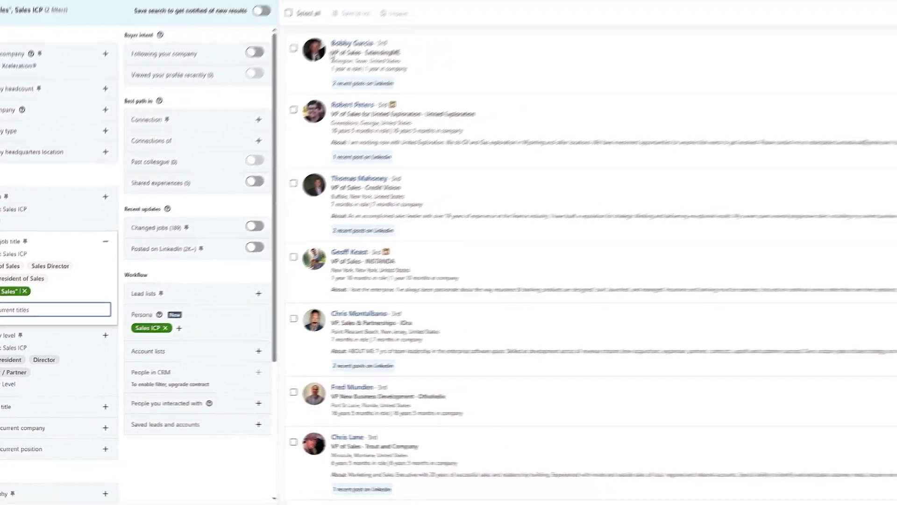
left_click_drag(331, 53, 370, 52)
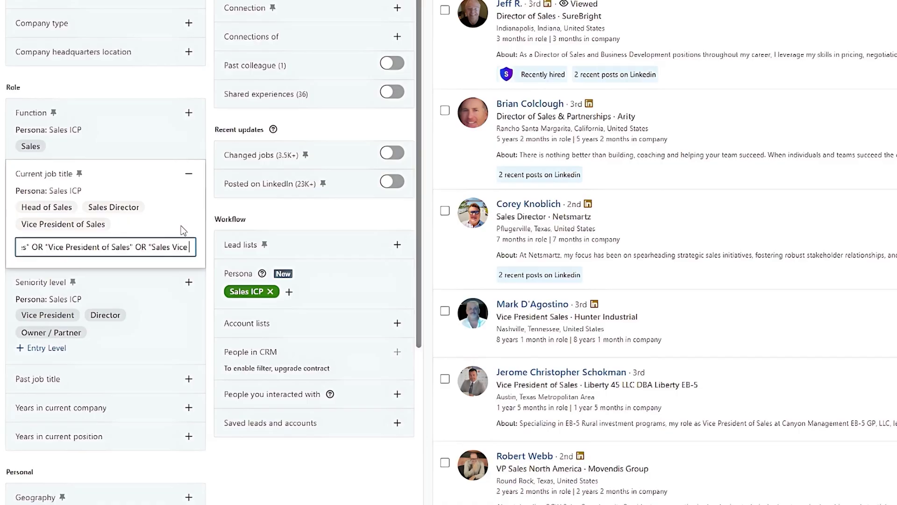
key("Return")
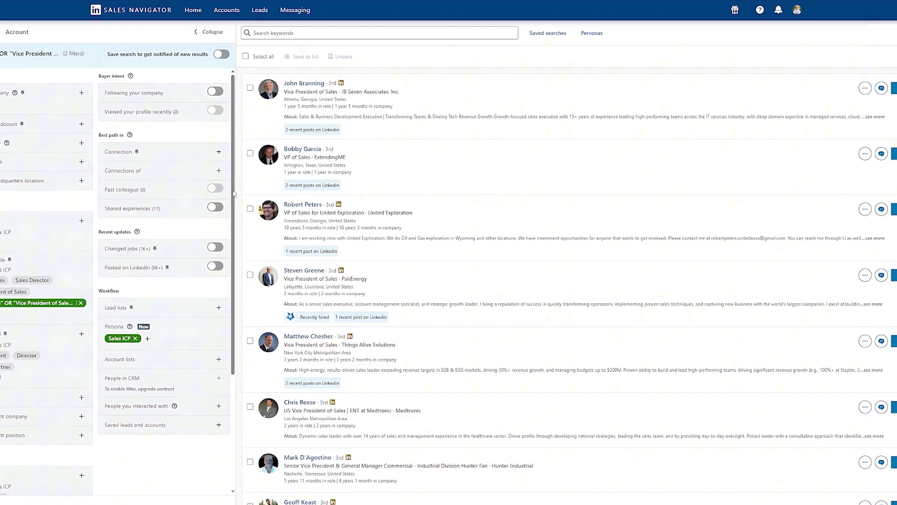
- Search leads by keyword Sales AND B2B, then refine it to Sales AND B2B NOT Sales Operations
left_click(327, 32)
type("Sales AND ")
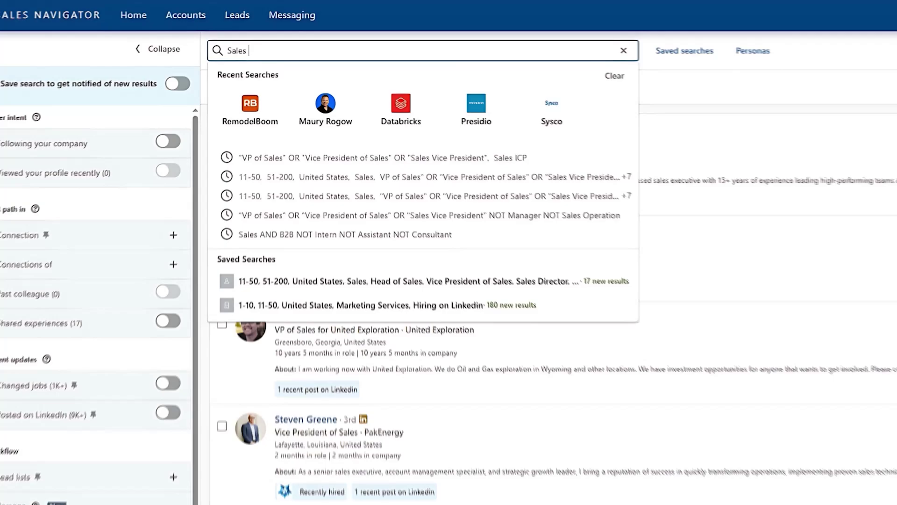
type("B2B")
key("Return")
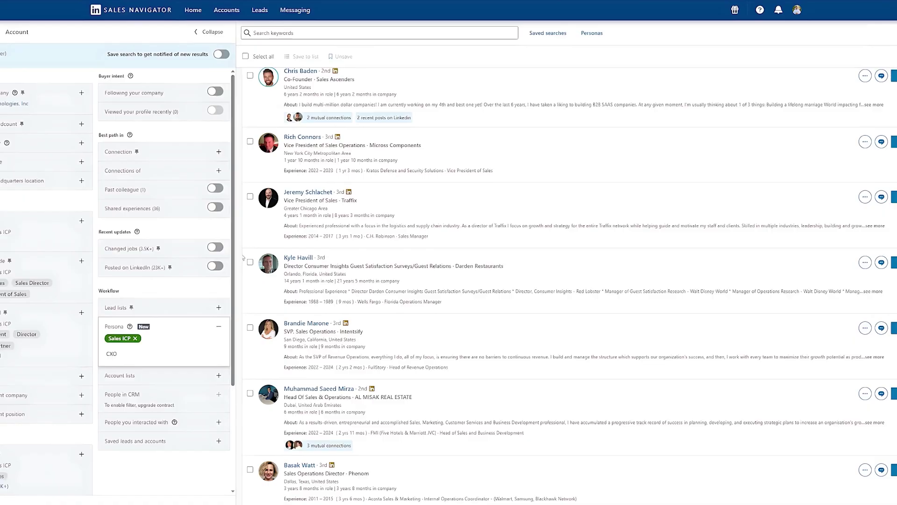
left_click_drag(284, 146, 367, 146)
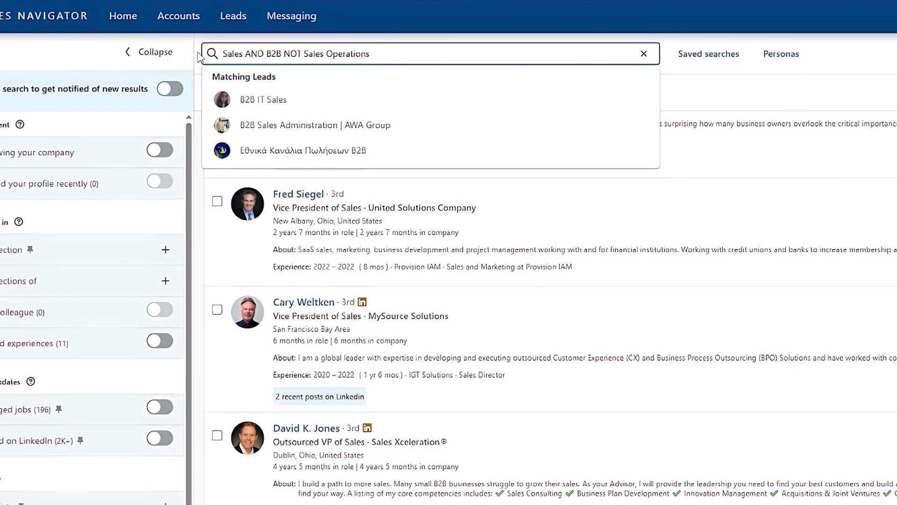
key("Return")
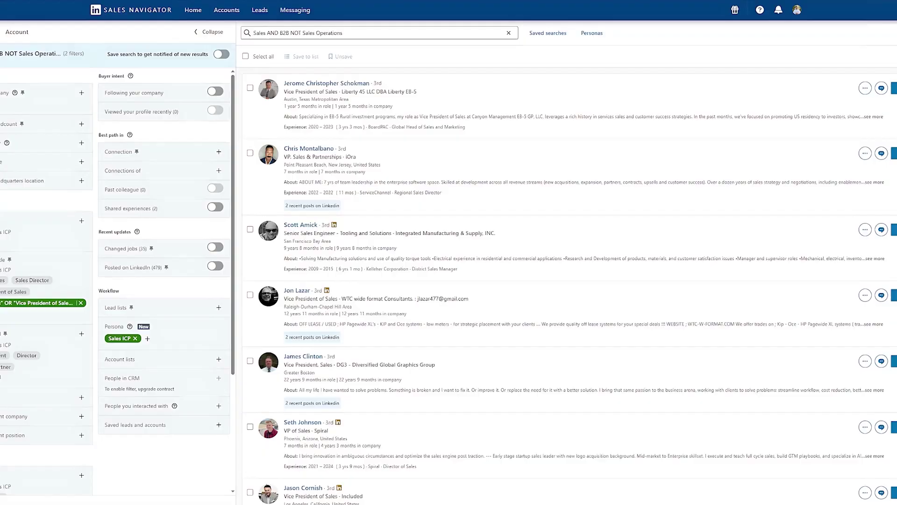
scroll(425, 176, "down", 1)
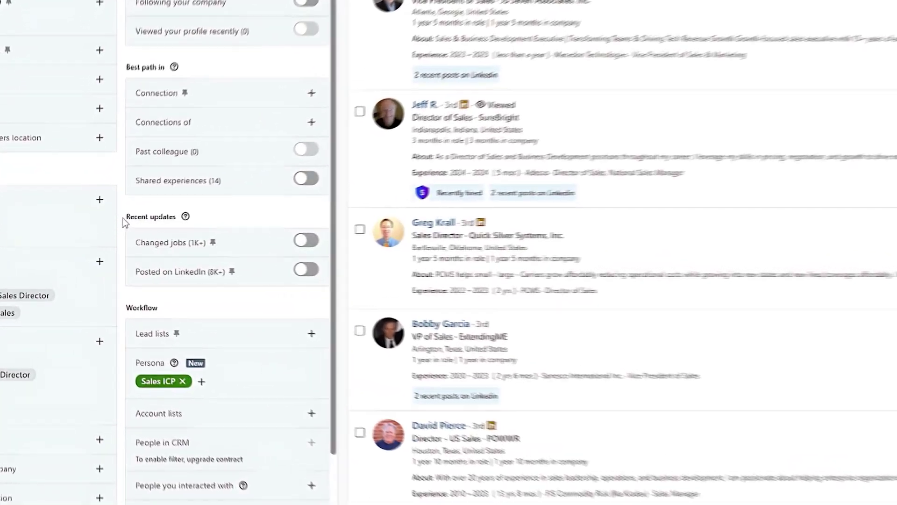
- Under Recent updates, try Changed jobs then switch it off, keeping only leads who posted on LinkedIn
left_click_drag(123, 221, 187, 218)
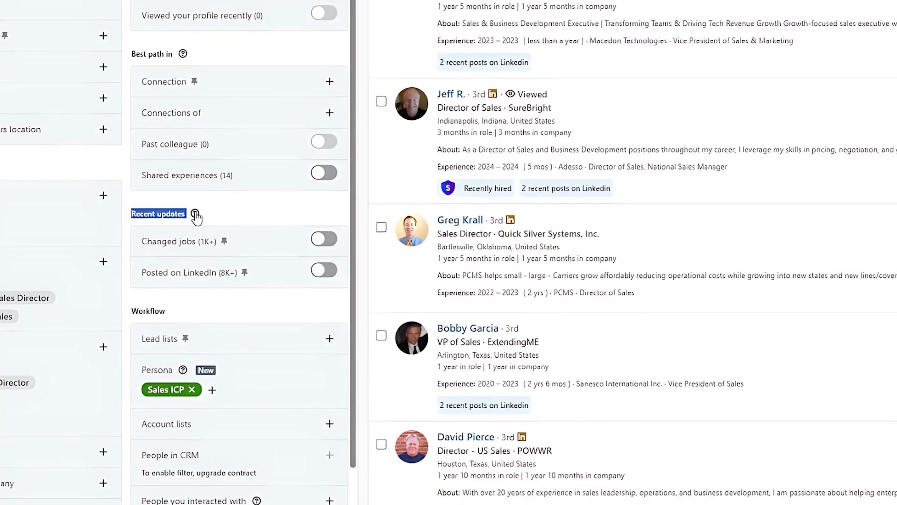
left_click(320, 243)
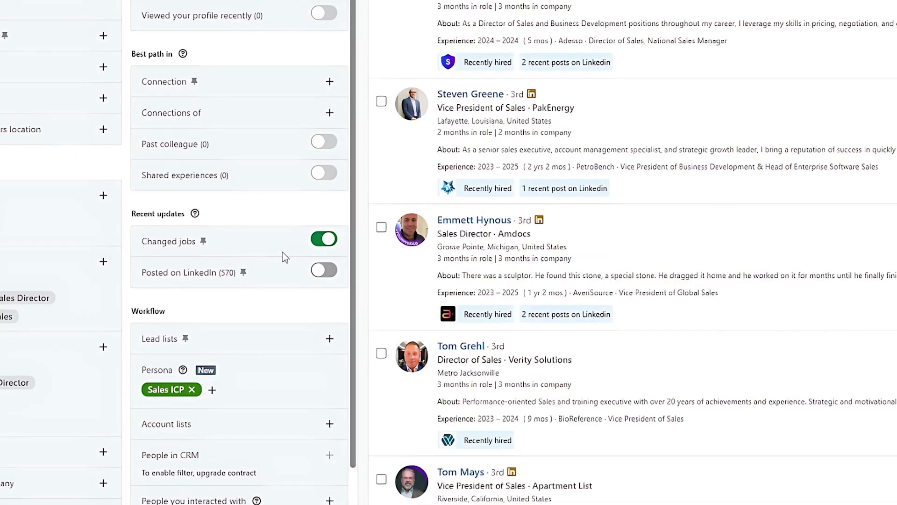
left_click(326, 247)
left_click(326, 271)
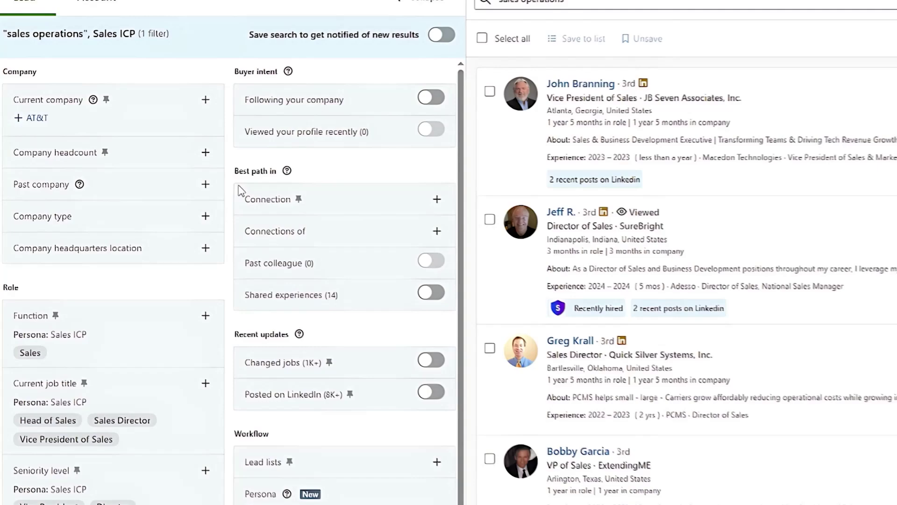
- Limit leads to one connection's network via the Connections of filter, then scroll the results
left_click(297, 236)
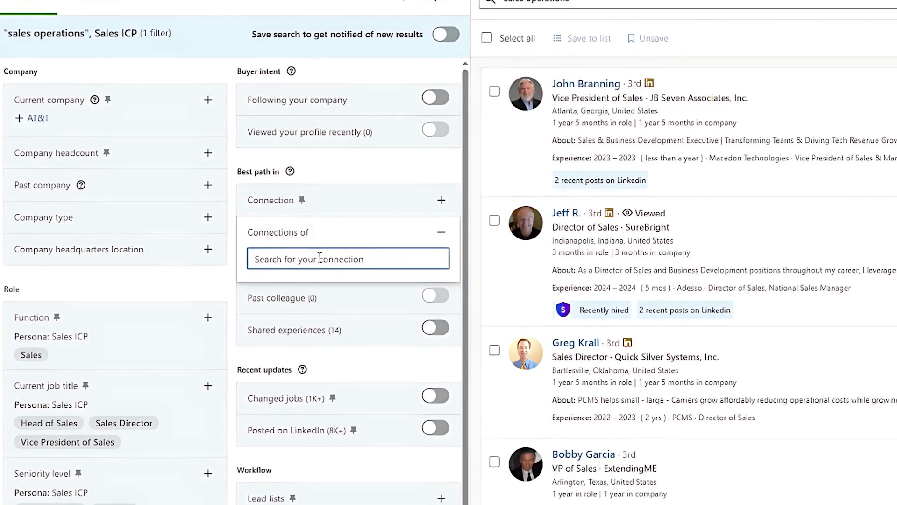
type("matthew")
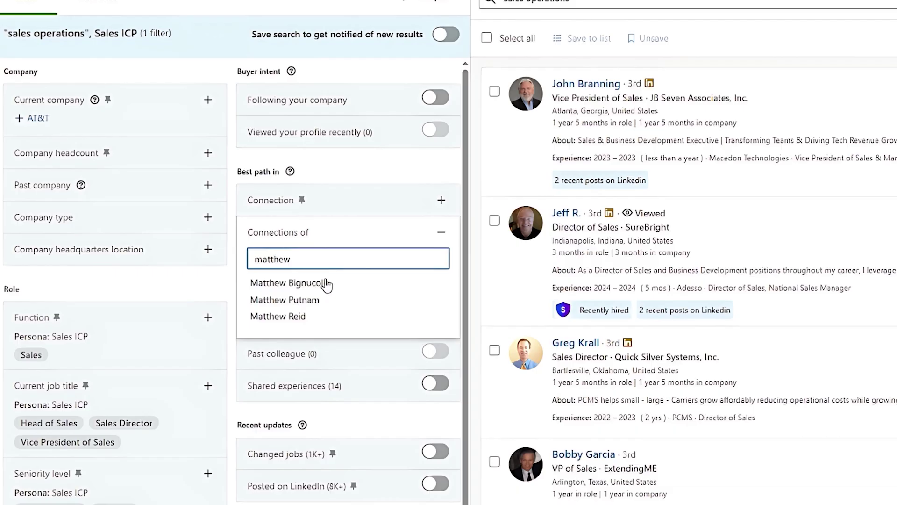
left_click(312, 299)
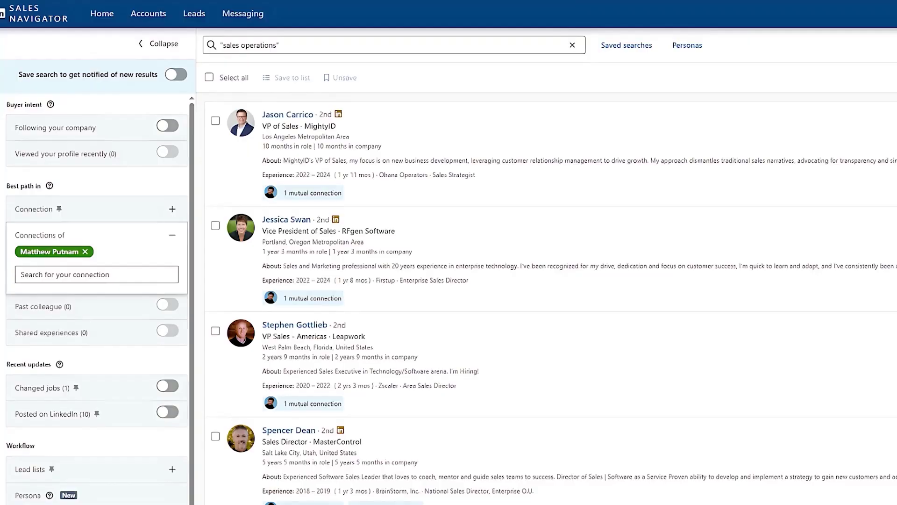
scroll(508, 251, "down", 8)
scroll(474, 252, "down", 13)
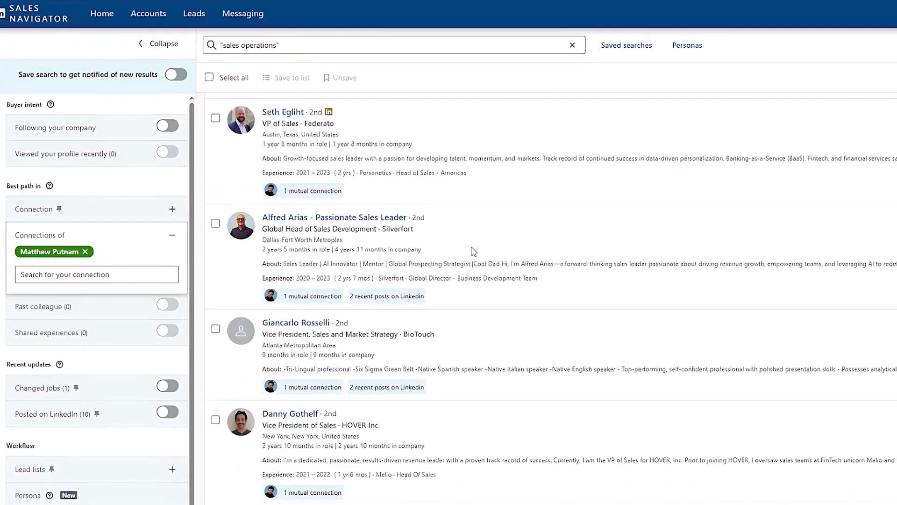
scroll(471, 252, "down", 4)
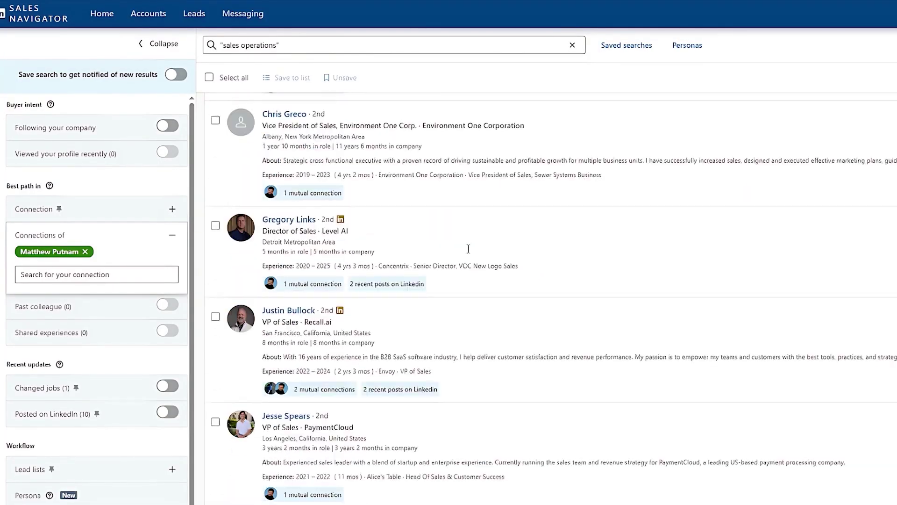
scroll(546, 299, "down", 8)
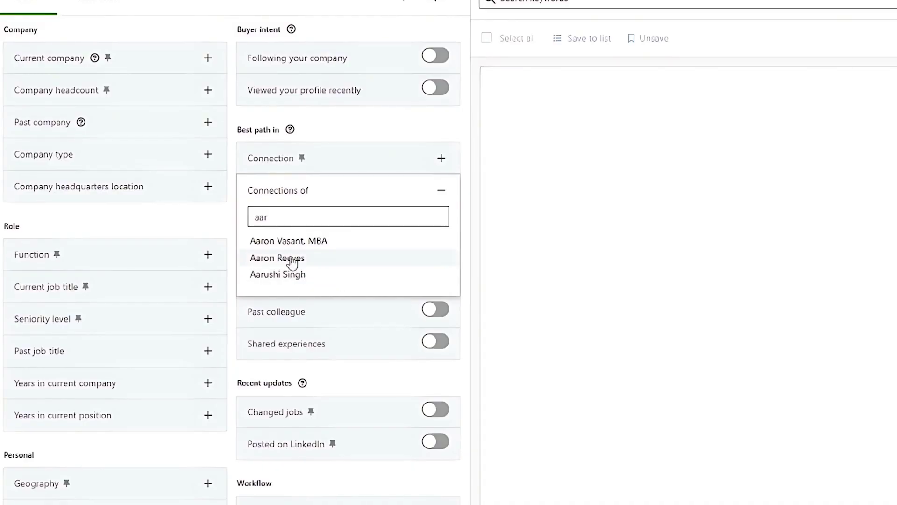
- Choose a different connection in Connections of and scroll through the matching leads
left_click(313, 263)
scroll(628, 234, "down", 5)
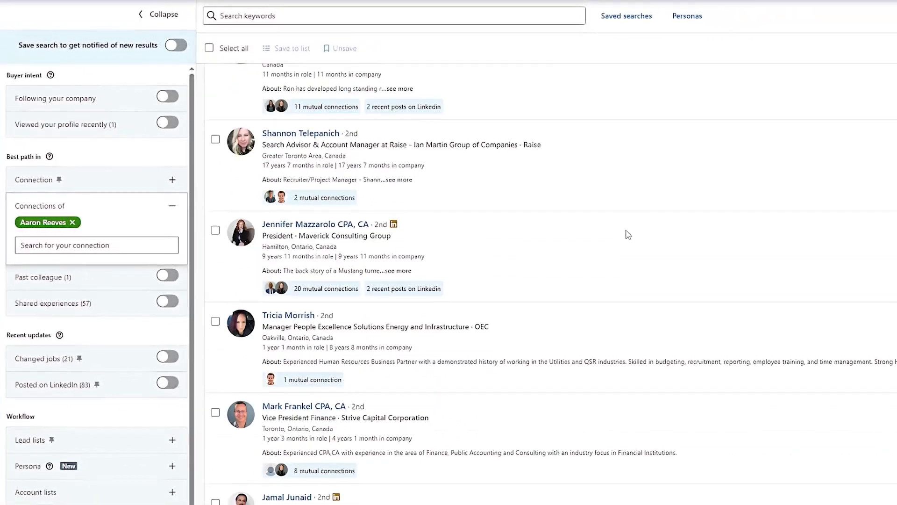
scroll(629, 235, "down", 10)
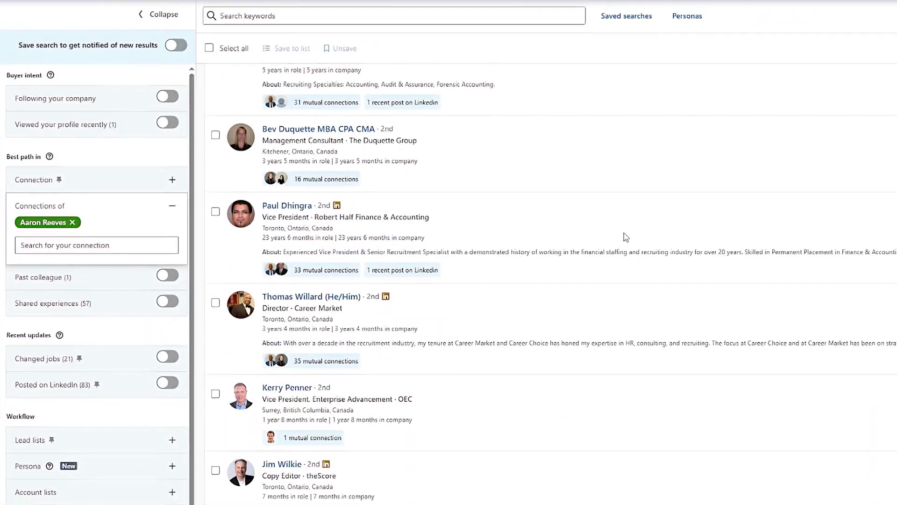
scroll(626, 237, "down", 5)
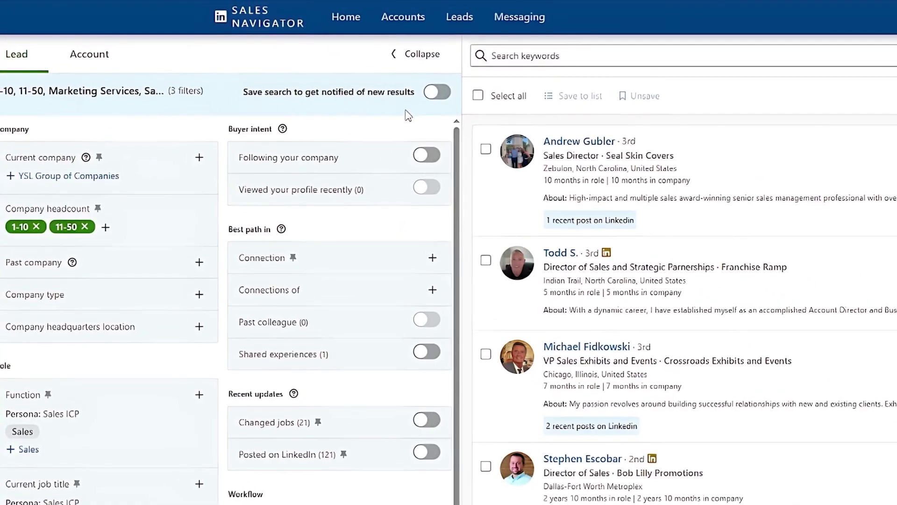
- Turn on new-result alerts for the search, select the first lead, and close the Save to list menu
left_click(435, 93)
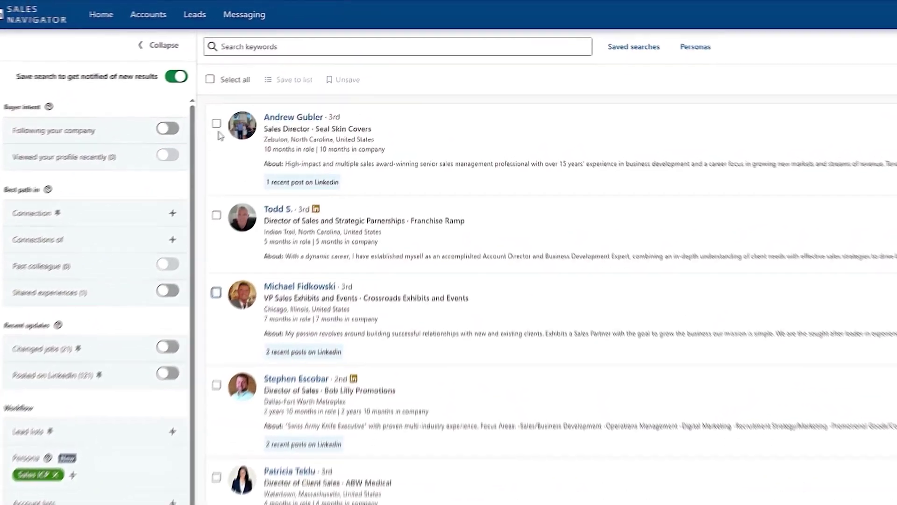
left_click(217, 124)
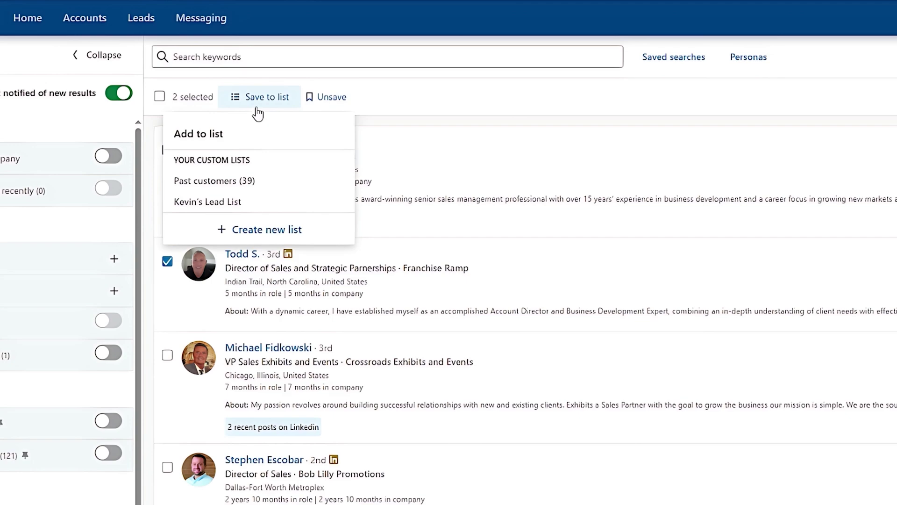
left_click(438, 123)
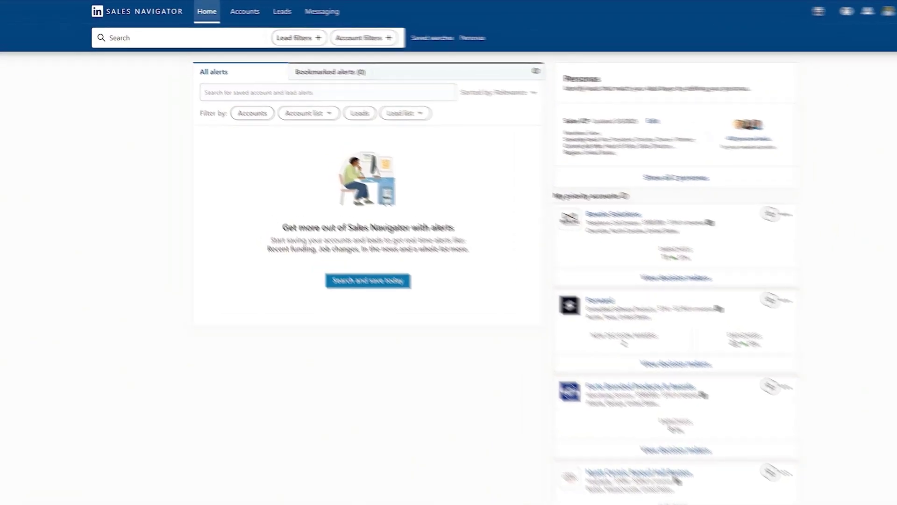
- Open the Past customers list, show only leads who changed jobs in the past 90 days, and view the first lead
left_click(396, 21)
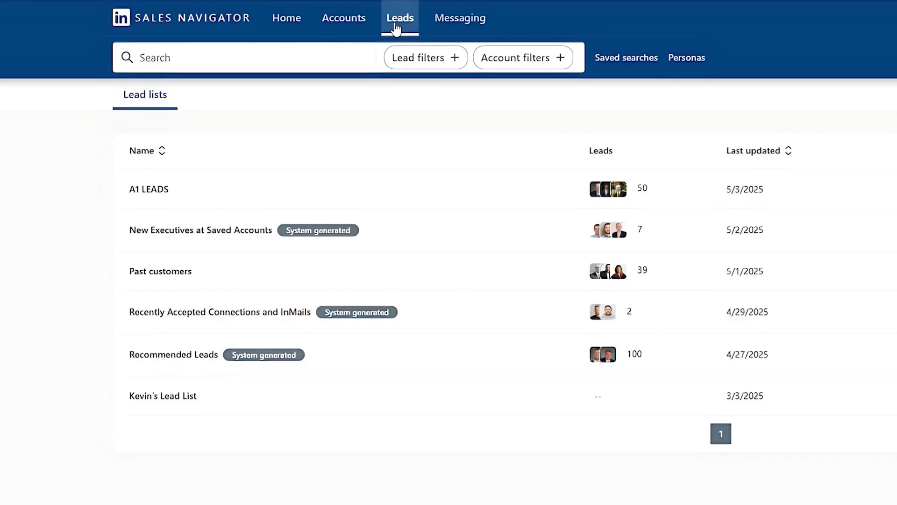
left_click(159, 275)
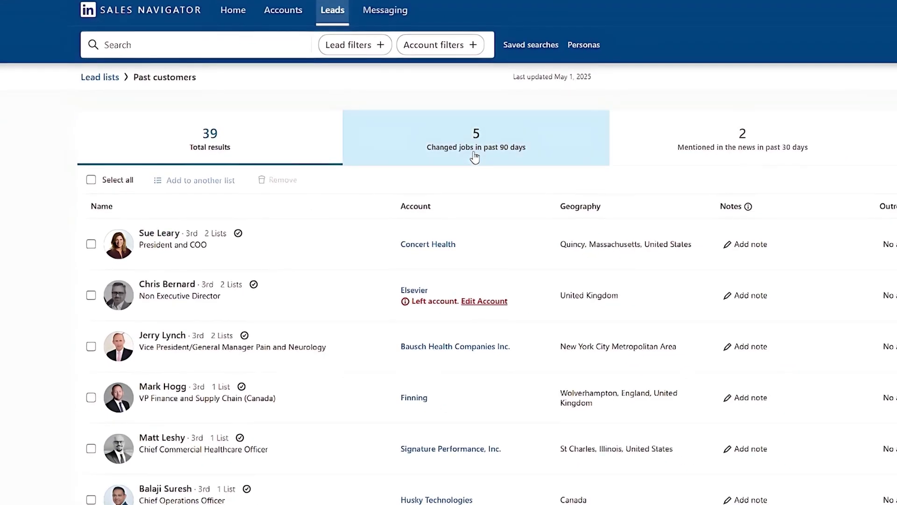
left_click(474, 156)
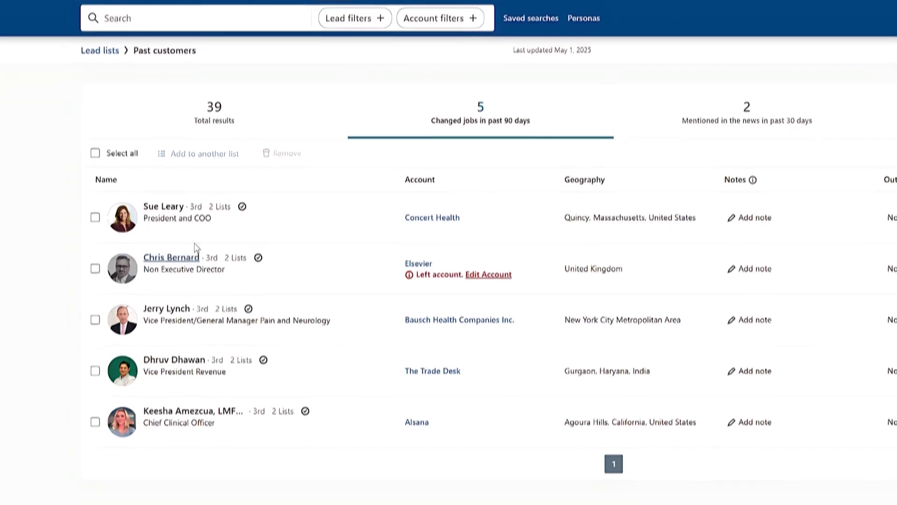
left_click(163, 233)
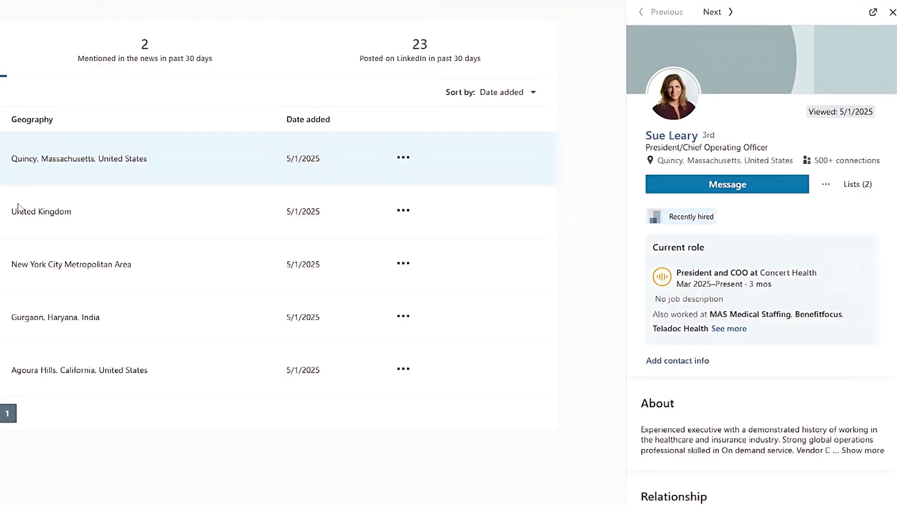
- Start a new message to the selected lead
left_click(696, 191)
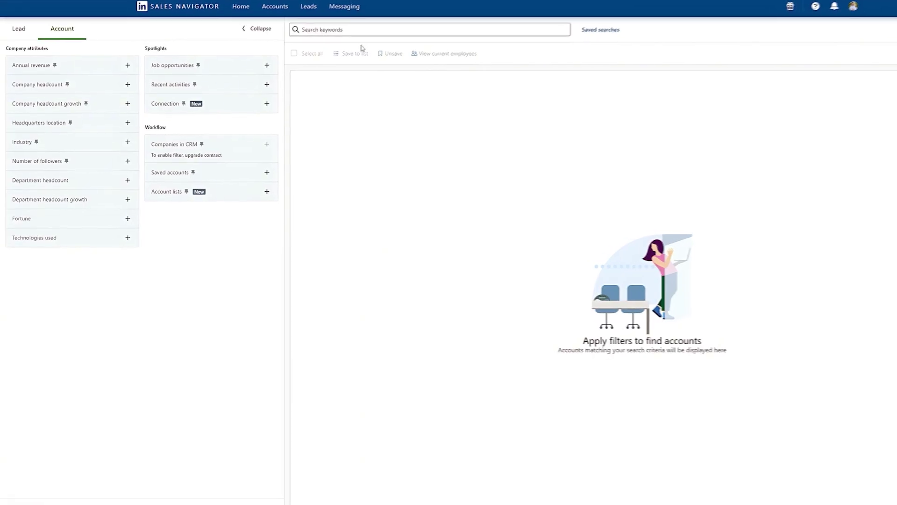
- Include only companies using Hubspot under Technologies used, then scroll the account results
left_click(46, 239)
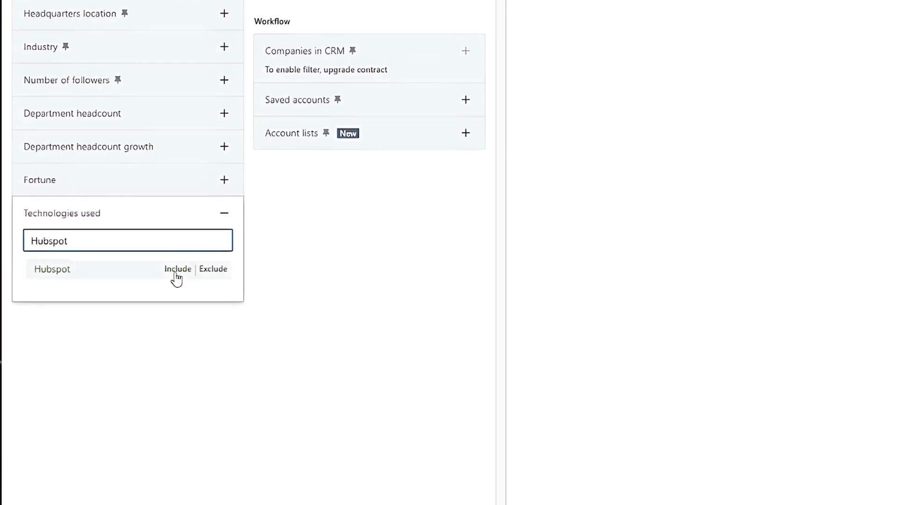
left_click(177, 270)
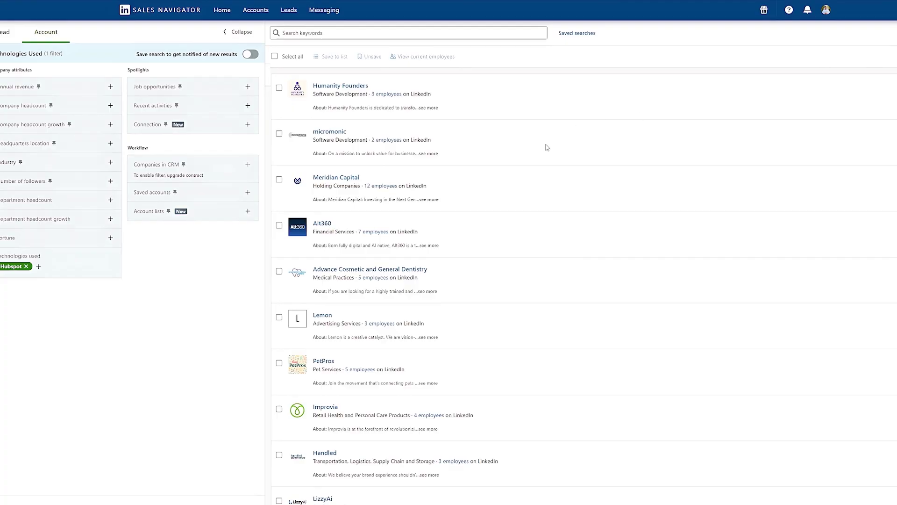
scroll(537, 160, "down", 8)
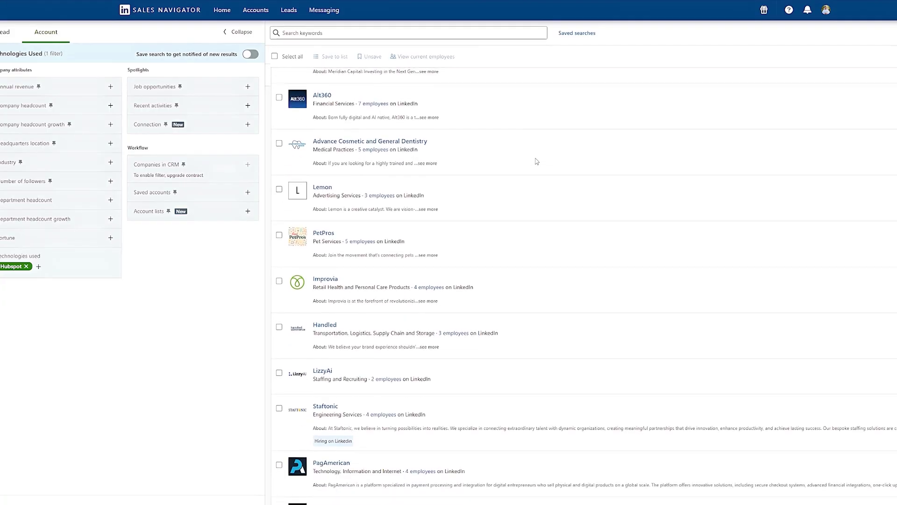
scroll(536, 161, "down", 1)
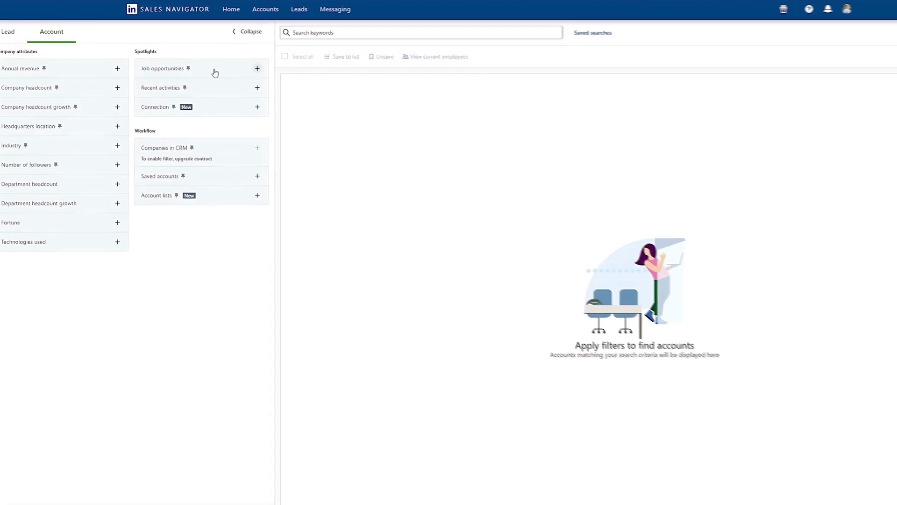
- Keep only companies hiring on LinkedIn under Job opportunities and scroll through the results
left_click(214, 72)
left_click(223, 92)
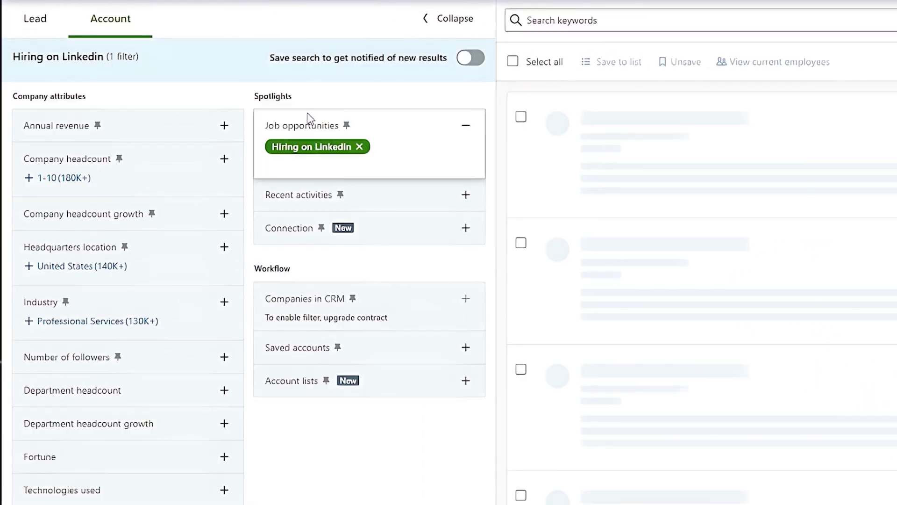
scroll(827, 142, "down", 7)
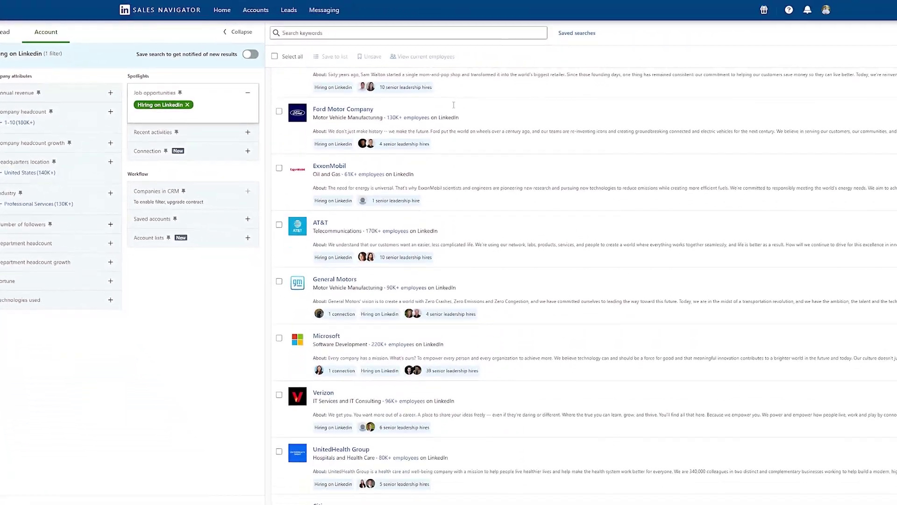
scroll(453, 108, "down", 5)
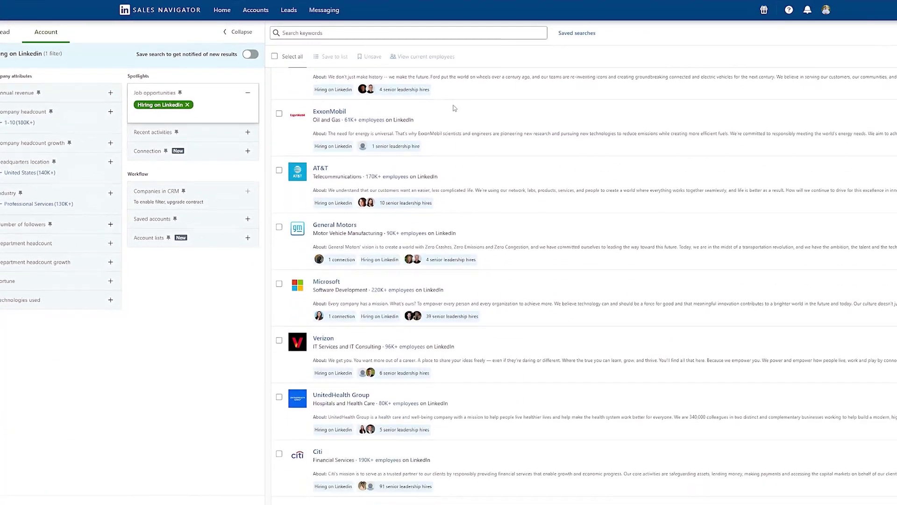
scroll(453, 111, "down", 1)
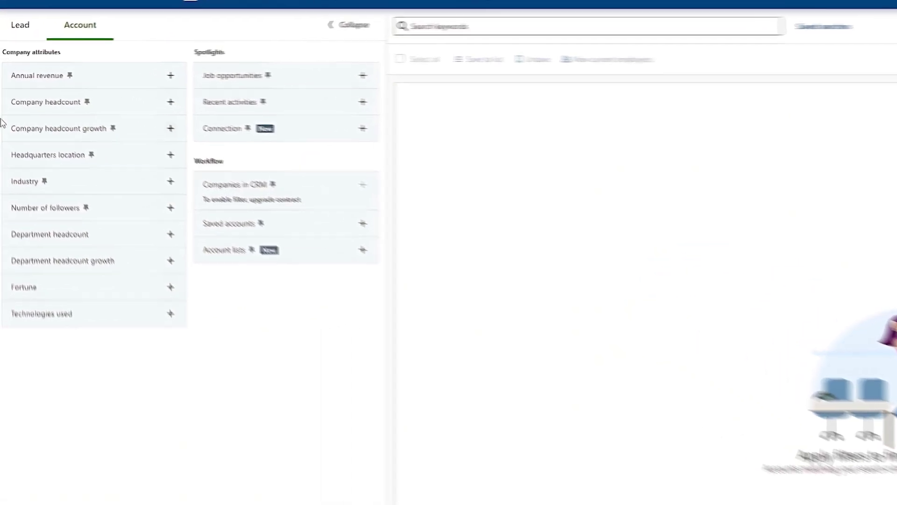
- Expand the Company headcount filter to reveal its size ranges
left_click(26, 87)
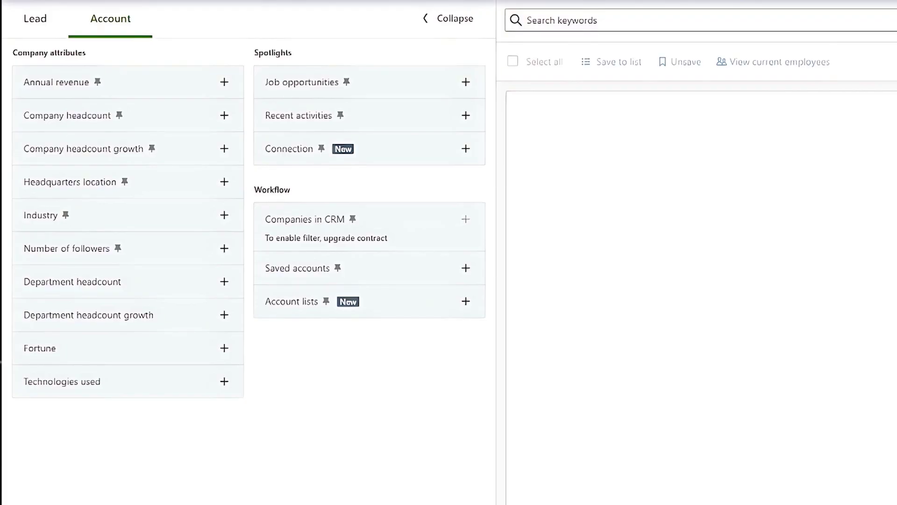
- Include the 1-10 and 11-50 company headcount ranges
left_click(68, 124)
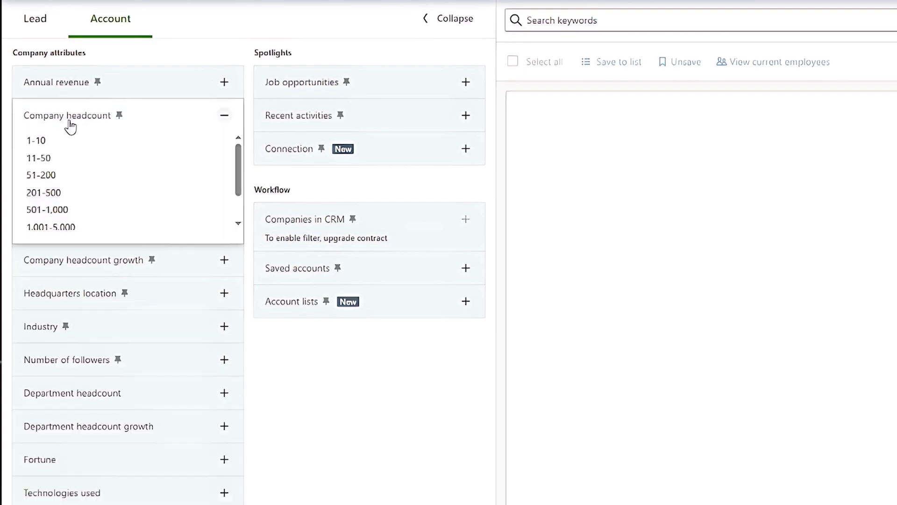
left_click(50, 143)
left_click(84, 207)
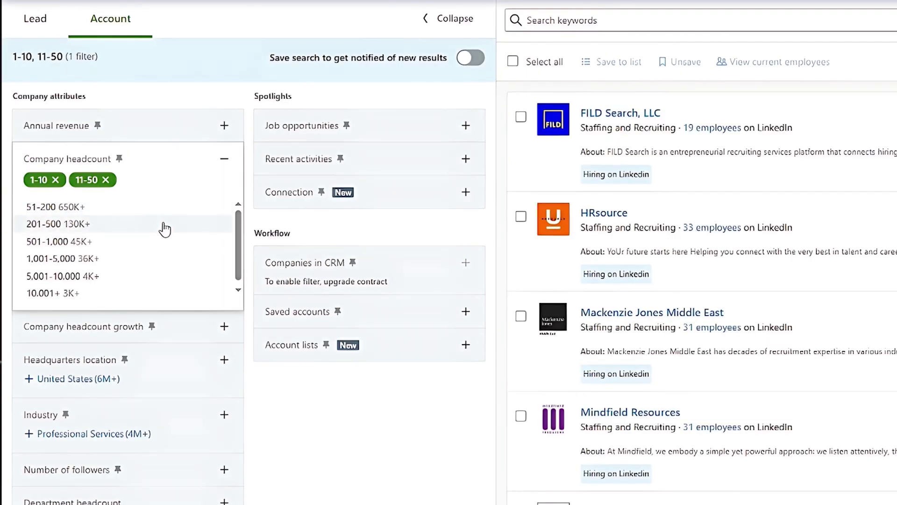
- Add over 33% headcount growth, United States headquarters, and the Marketing Services industry
left_click(225, 326)
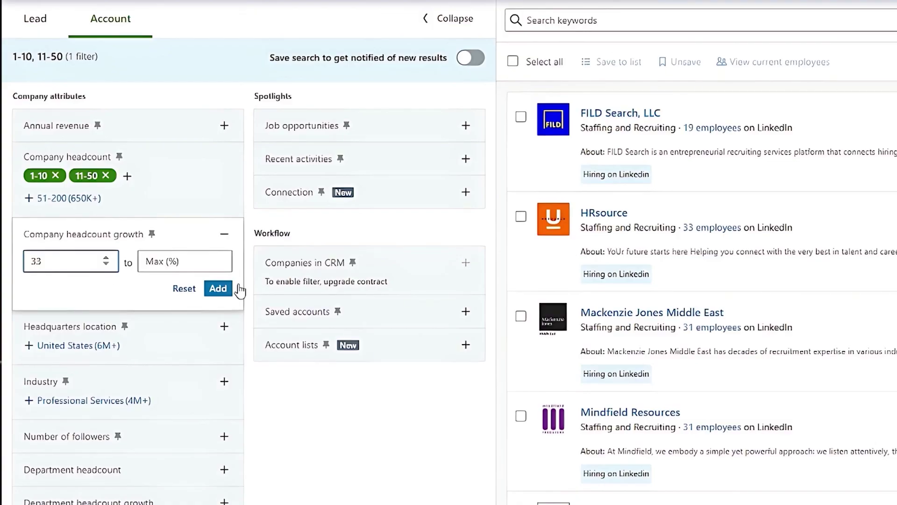
left_click(217, 289)
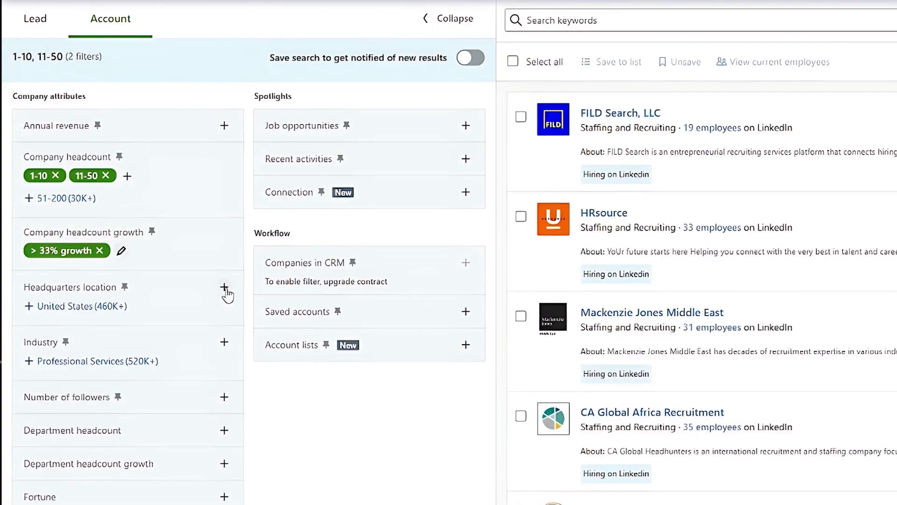
left_click(82, 306)
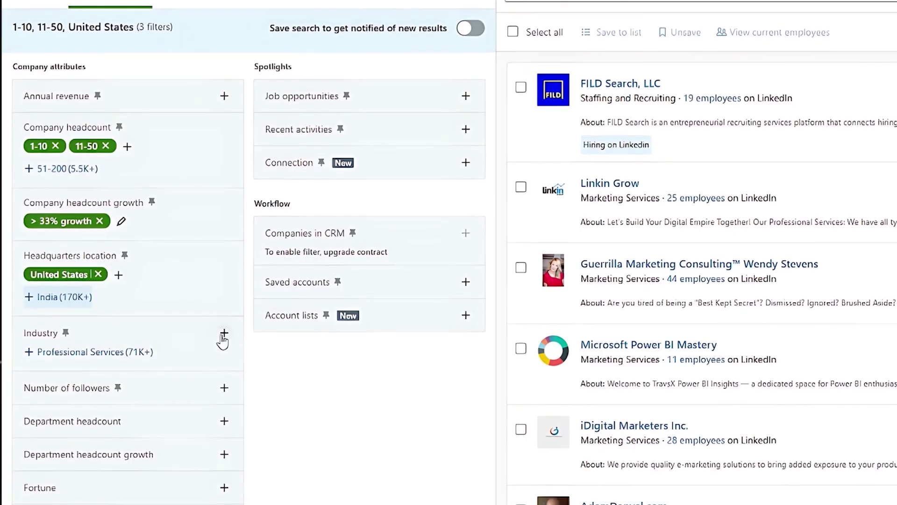
left_click(224, 333)
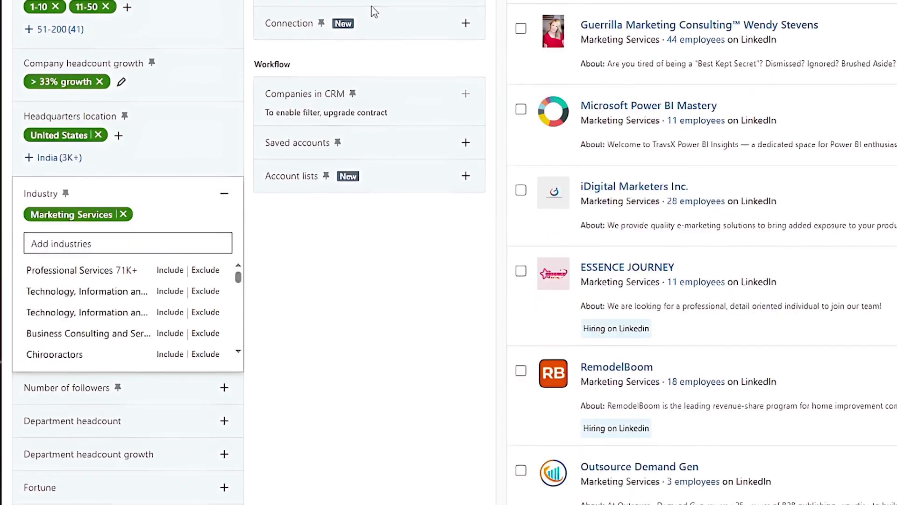
left_click(299, 40)
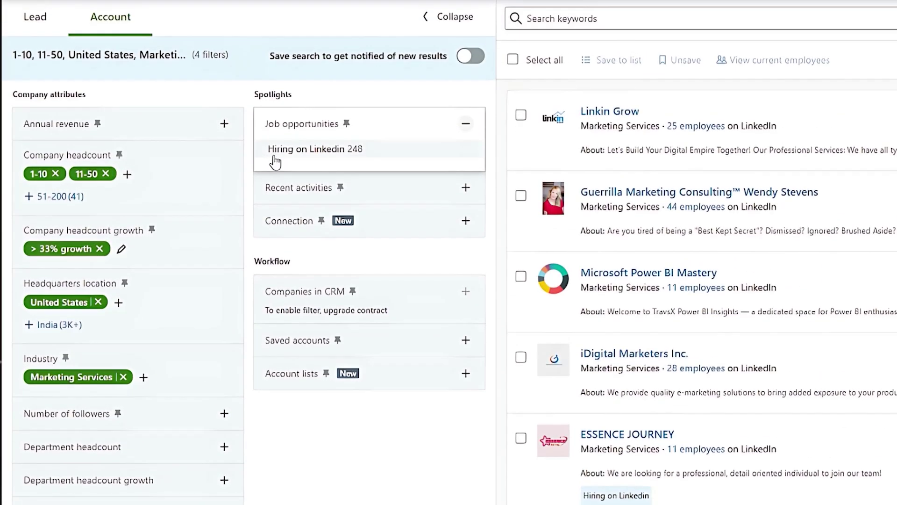
- Add the Hiring on LinkedIn filter, then preview the RemodelBoom company page
left_click(404, 157)
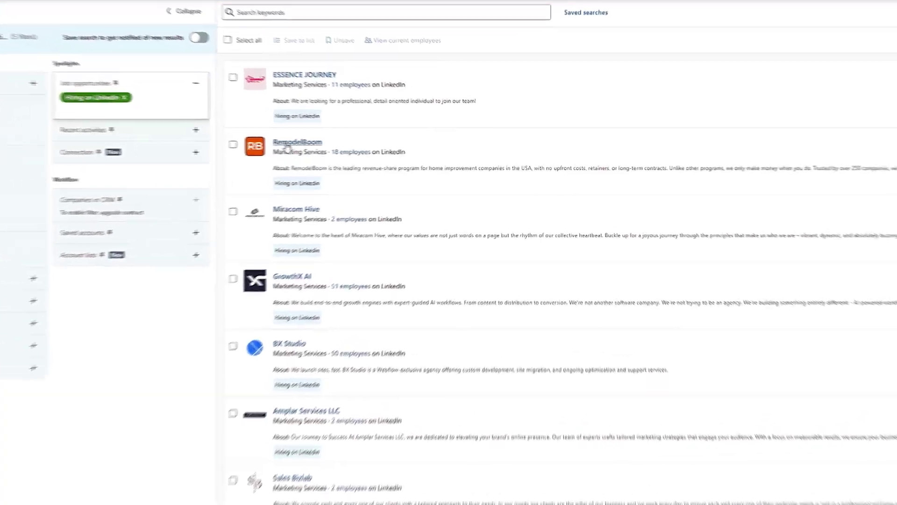
left_click(248, 143)
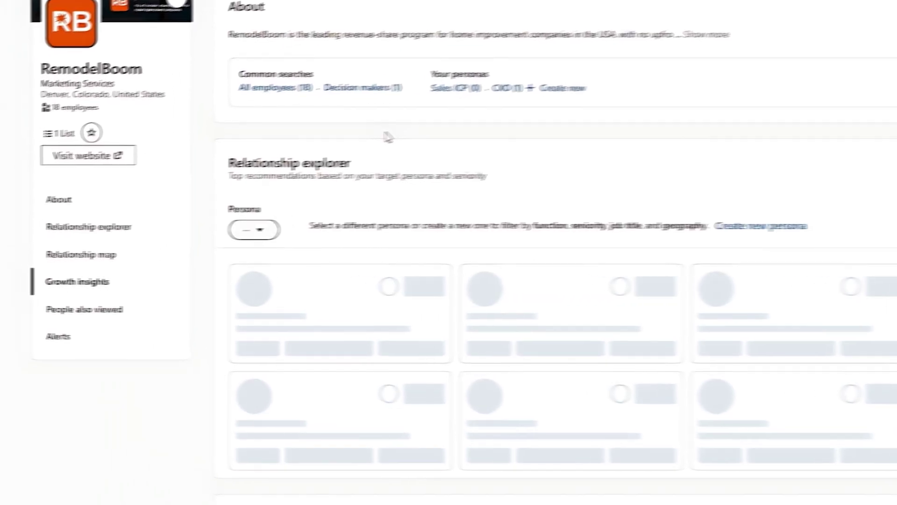
left_click(167, 293)
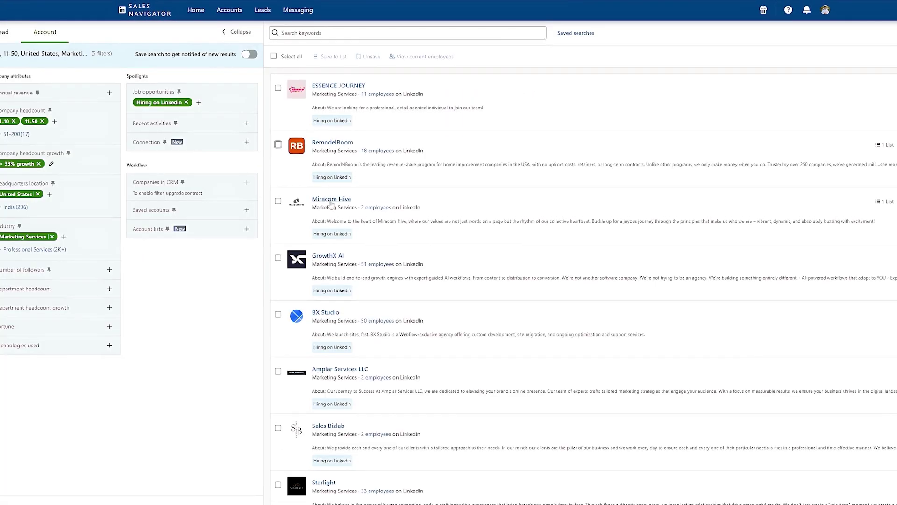
- Review Miracom Hive's job openings in its growth insights
left_click(331, 201)
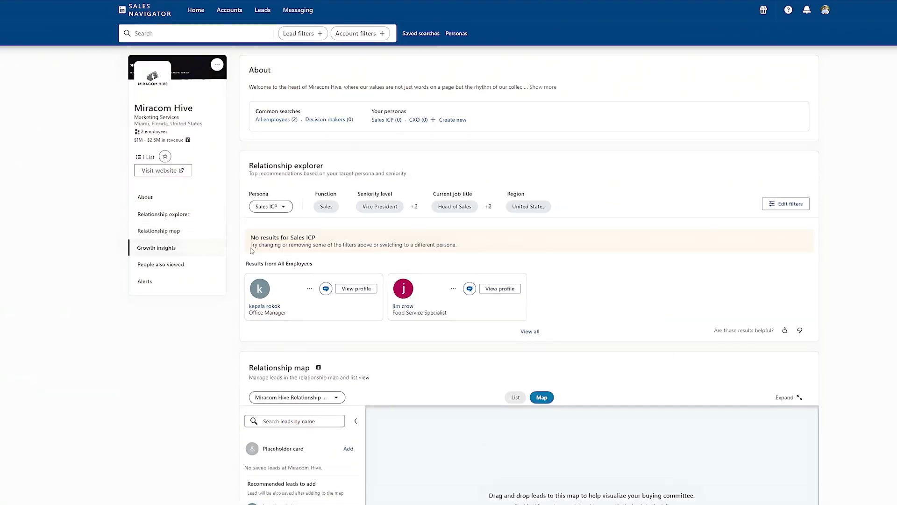
scroll(251, 251, "down", 3)
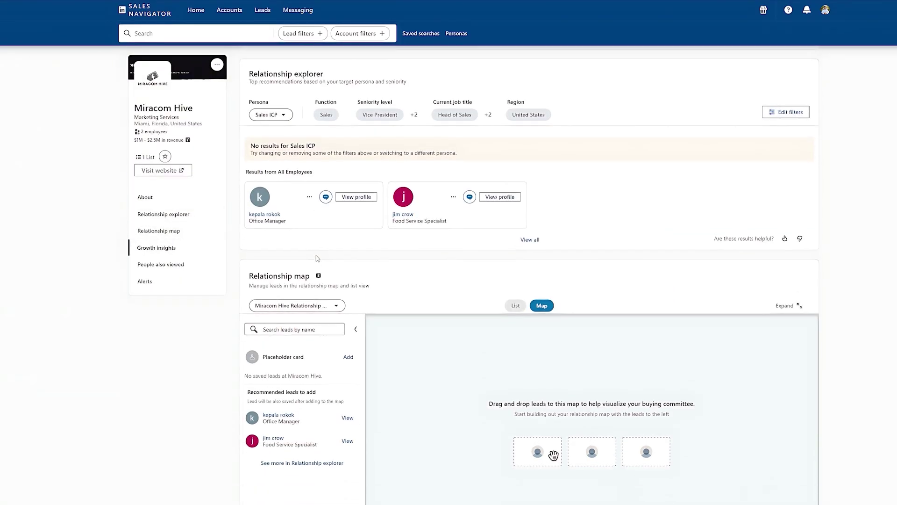
left_click(161, 246)
left_click(454, 100)
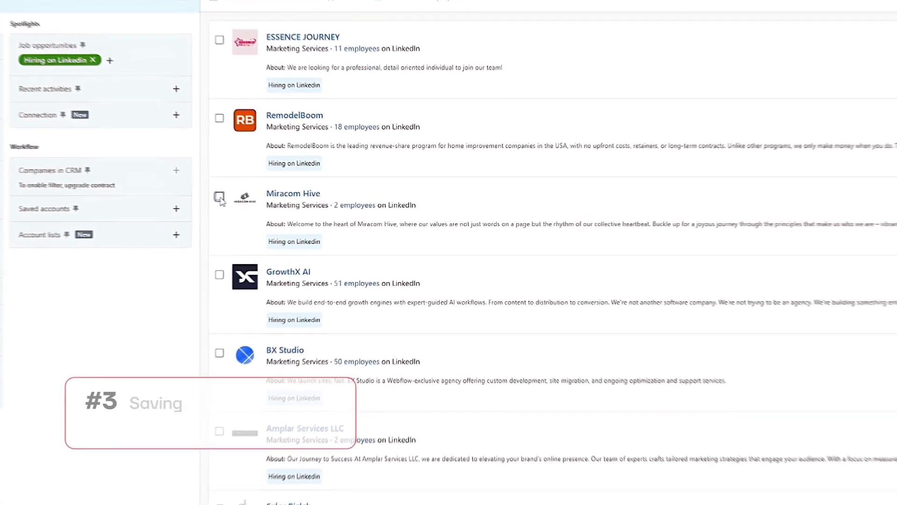
- Select the Miracom Hive account and save it to the Q1 COMPANIES list
left_click(215, 194)
left_click(281, 2)
left_click(310, 107)
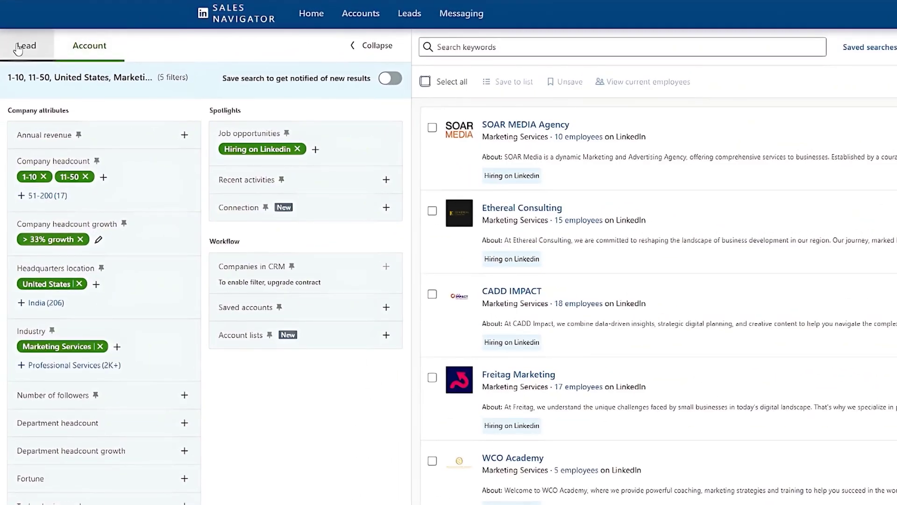
- Start a lead search limited to the Q1 COMPANIES account list
left_click(18, 49)
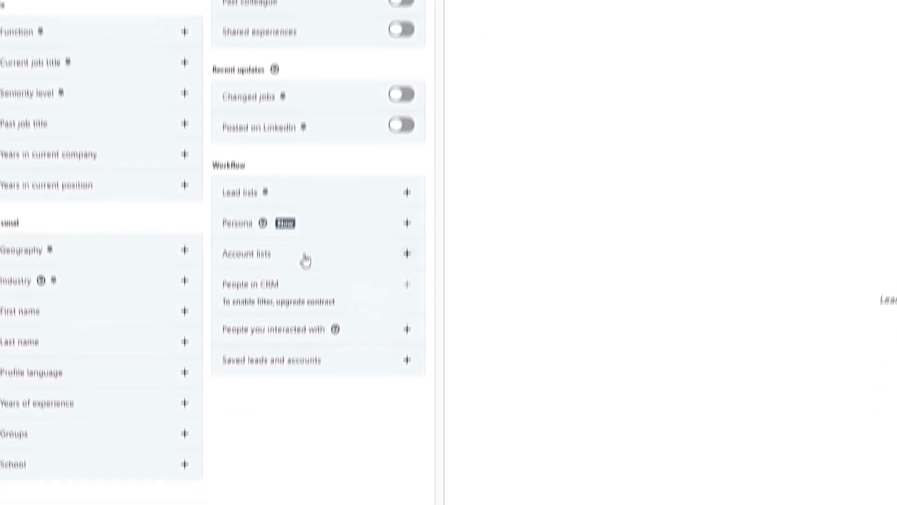
left_click(294, 470)
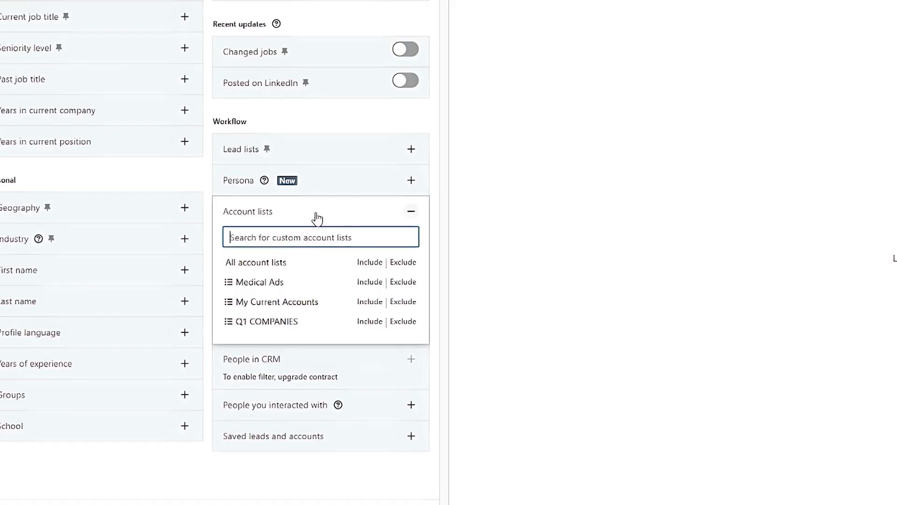
left_click(369, 321)
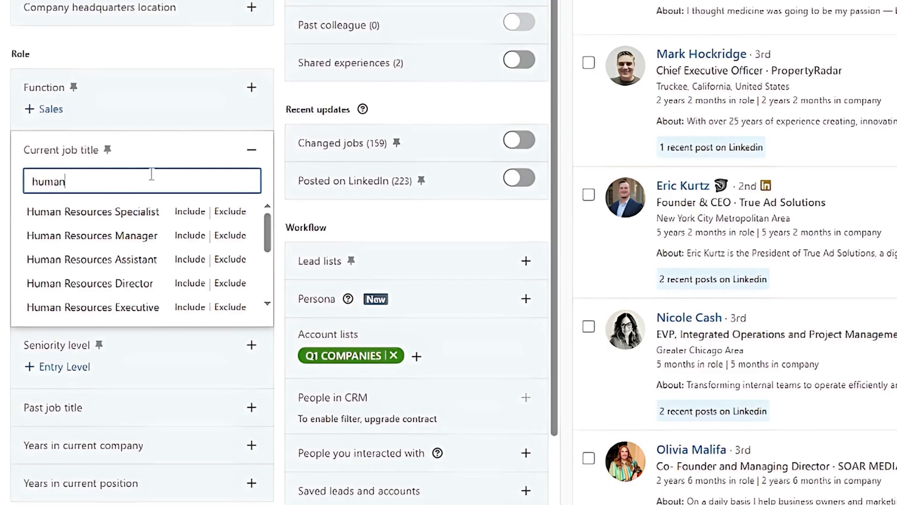
- Include Human Resources Manager and Talent Acquisition Specialist job titles, then begin searching 'director of re'
left_click(192, 236)
left_click(147, 202)
type("talent")
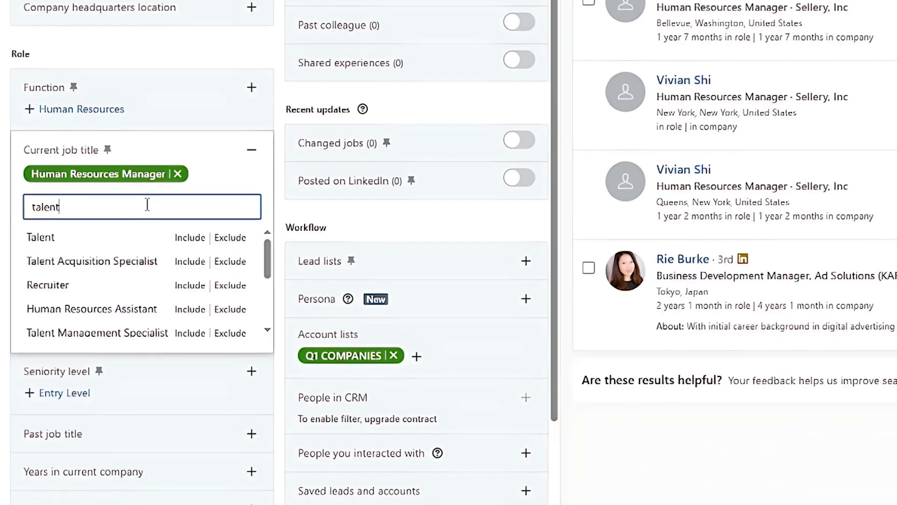
left_click(188, 262)
type("director of re")
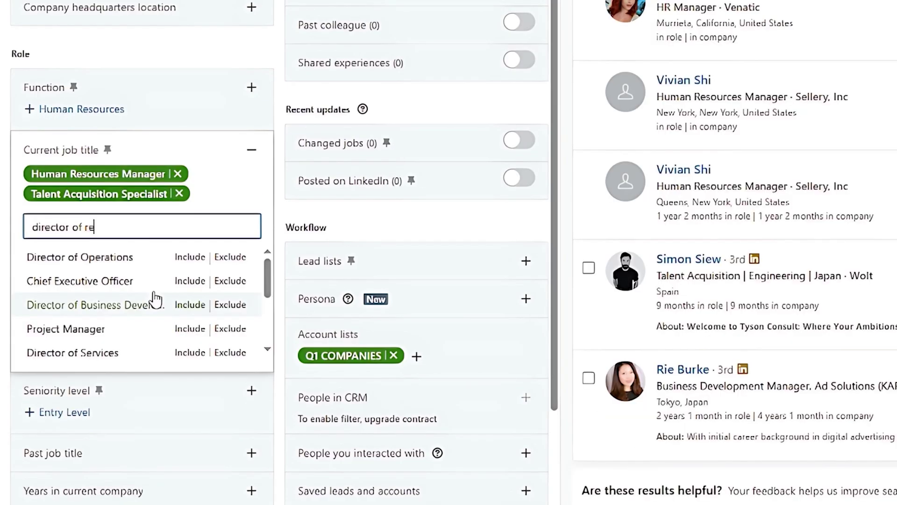